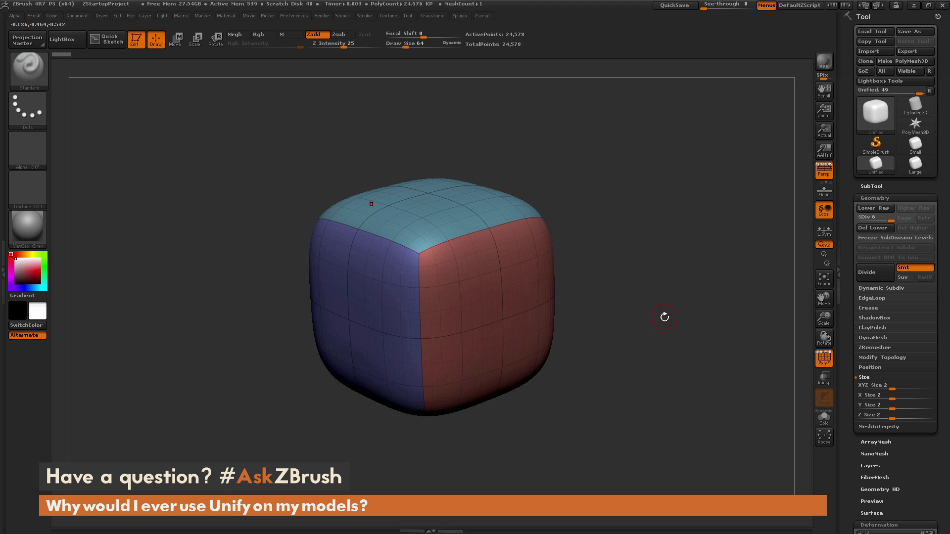
Step: Try the Small and Large versions of the cube, then orbit to see its top
{"action": "scroll", "coordinate": [879, 260], "scroll_direction": "down", "scroll_amount": 6}
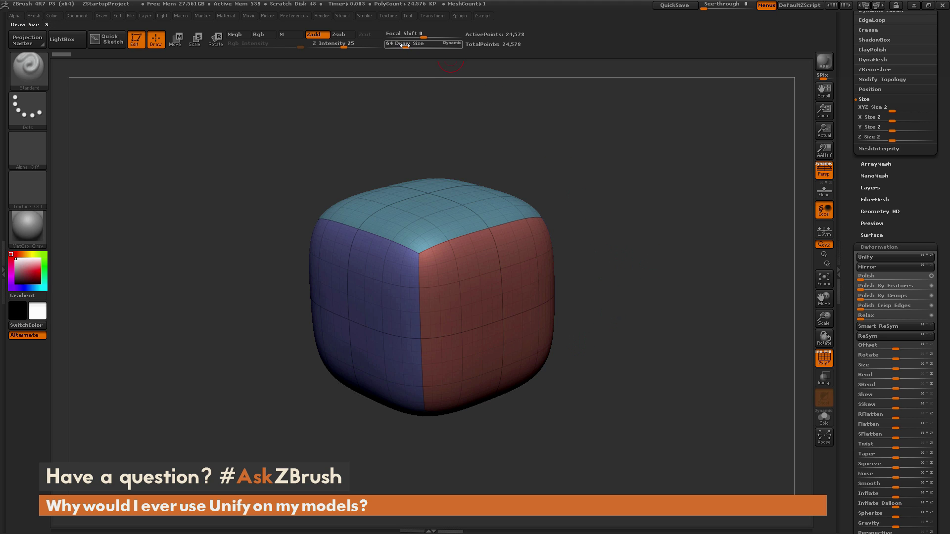
{"action": "mouse_move", "coordinate": [397, 86]}
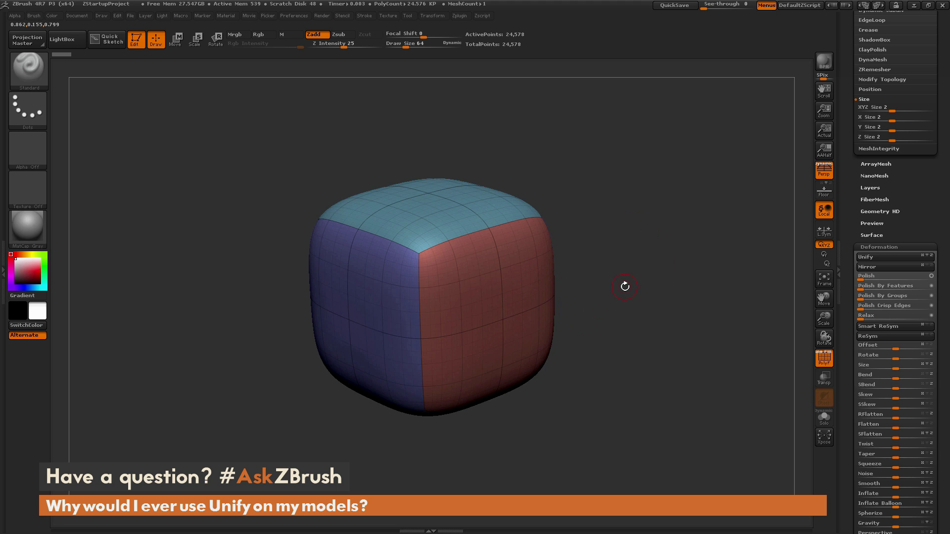
{"action": "scroll", "coordinate": [847, 308], "scroll_direction": "up", "scroll_amount": 5}
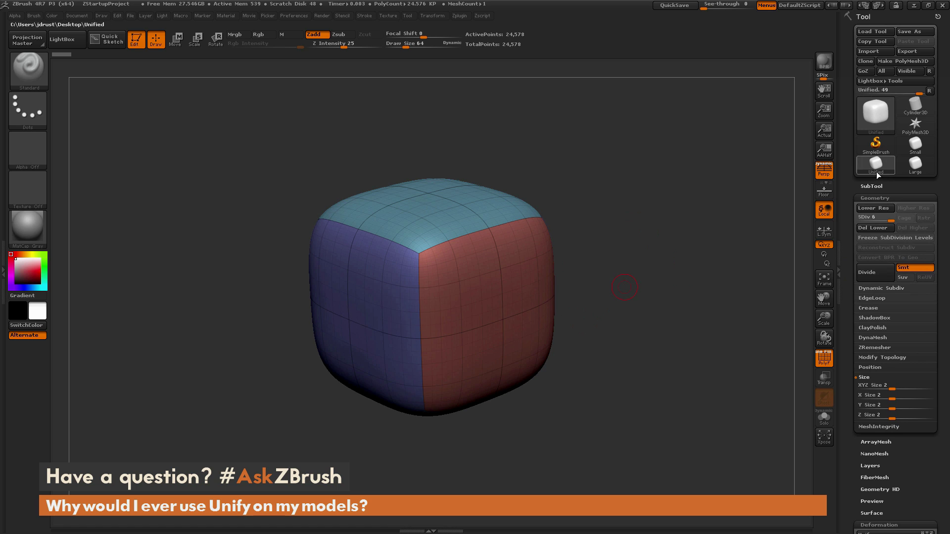
{"action": "mouse_move", "coordinate": [875, 171]}
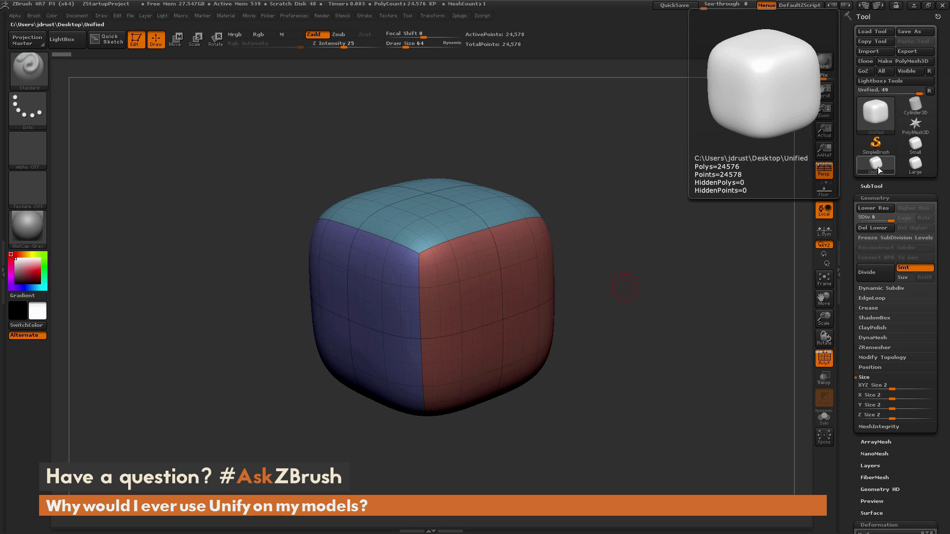
{"action": "left_click", "coordinate": [916, 145]}
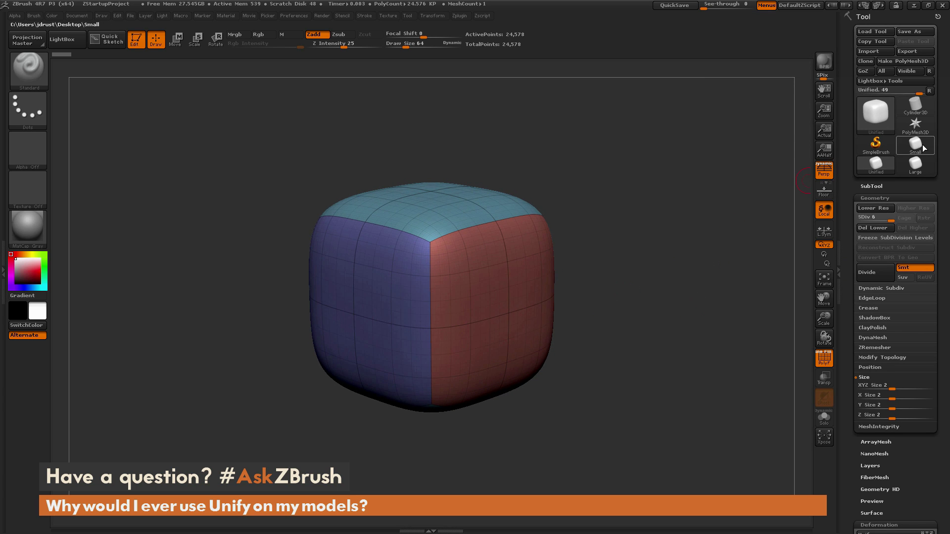
{"action": "mouse_move", "coordinate": [920, 149]}
{"action": "left_click", "coordinate": [914, 171]}
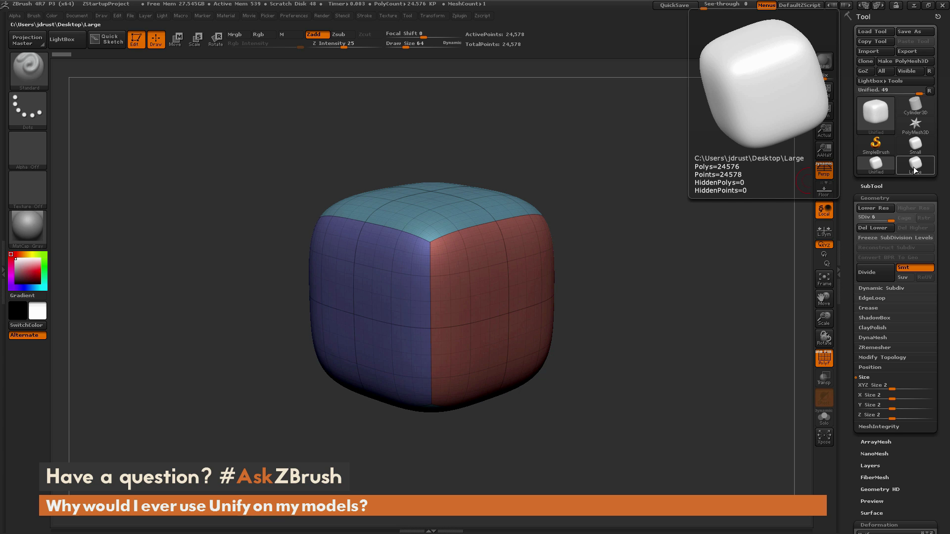
{"action": "mouse_move", "coordinate": [619, 282]}
{"action": "left_mouse_down"}
{"action": "mouse_move", "coordinate": [608, 297]}
{"action": "mouse_move", "coordinate": [624, 280]}
{"action": "left_mouse_up"}
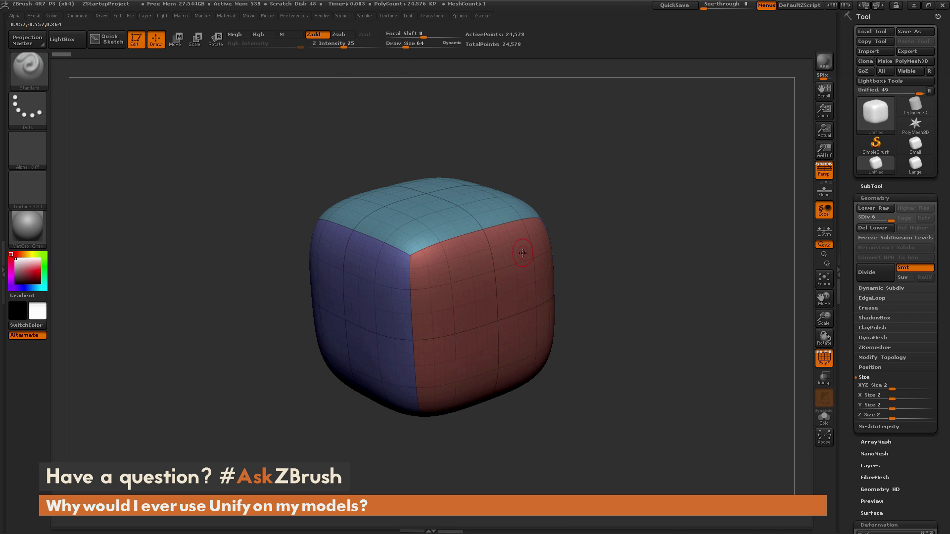
Step: Turn off PolyF and sculpt an S-shaped ridge and a '!' mark on the cube's front
{"action": "left_click", "coordinate": [823, 361]}
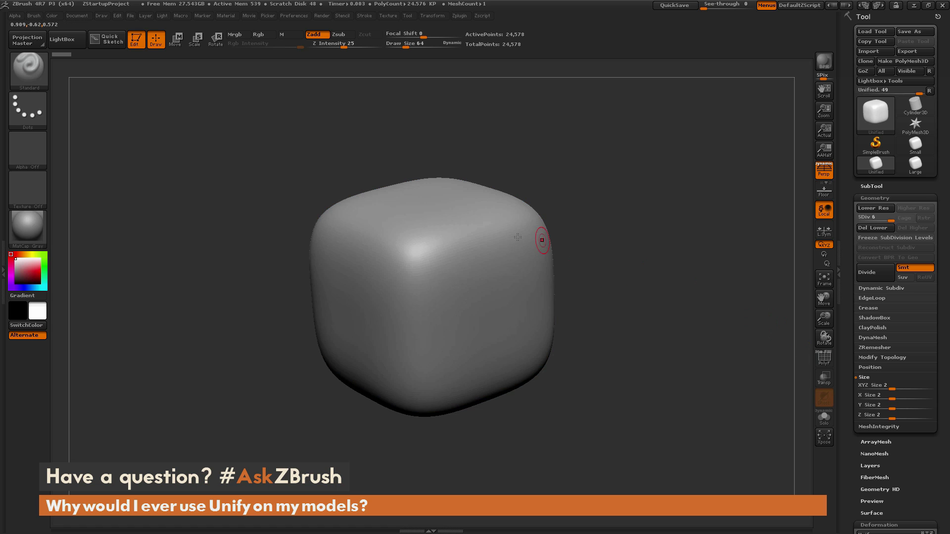
{"action": "mouse_move", "coordinate": [514, 236]}
{"action": "left_mouse_down"}
{"action": "mouse_move", "coordinate": [453, 301]}
{"action": "mouse_move", "coordinate": [497, 309]}
{"action": "mouse_move", "coordinate": [502, 367]}
{"action": "left_mouse_up"}
{"action": "mouse_move", "coordinate": [594, 385]}
{"action": "left_mouse_down"}
{"action": "mouse_move", "coordinate": [619, 346]}
{"action": "mouse_move", "coordinate": [614, 317]}
{"action": "left_mouse_up"}
{"action": "left_click_drag", "start_coordinate": [544, 220], "coordinate": [562, 327]}
{"action": "left_click", "coordinate": [563, 349]}
{"action": "left_click_drag", "start_coordinate": [647, 229], "coordinate": [662, 248]}
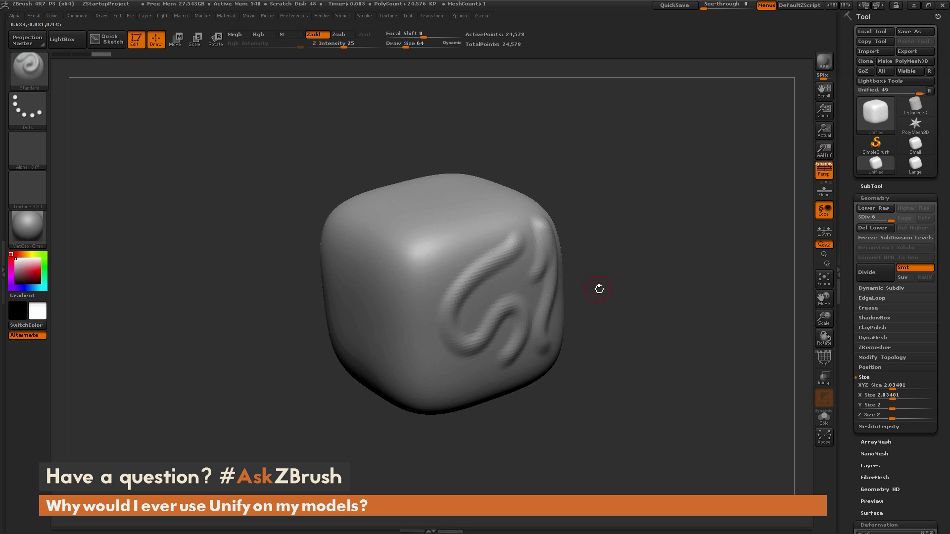
Step: Enable the Floor grid, turn the swirl side forward and sculpt another swirling ridge
{"action": "left_click", "coordinate": [824, 192]}
{"action": "left_click_drag", "start_coordinate": [716, 266], "coordinate": [643, 263]}
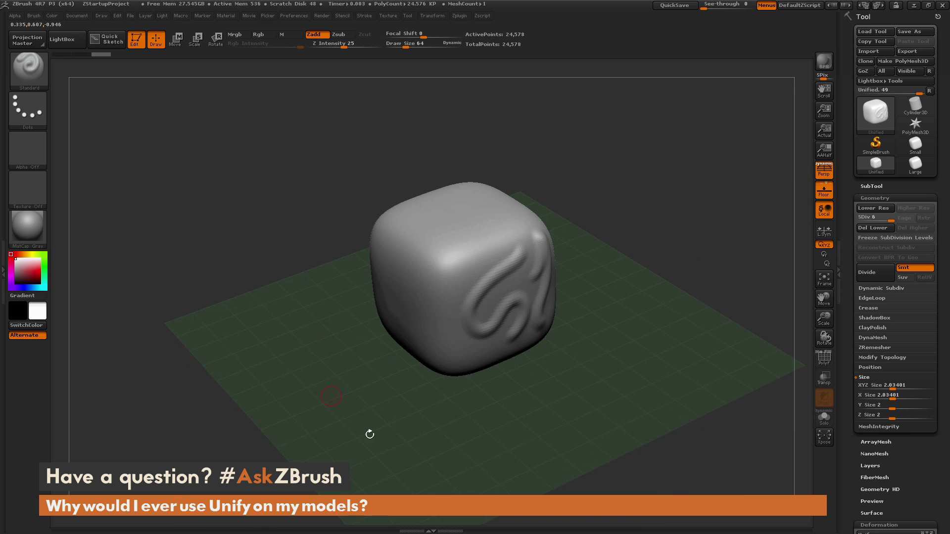
{"action": "mouse_move", "coordinate": [703, 270]}
{"action": "left_mouse_down"}
{"action": "mouse_move", "coordinate": [742, 238]}
{"action": "mouse_move", "coordinate": [747, 244]}
{"action": "mouse_move", "coordinate": [717, 265]}
{"action": "left_mouse_up"}
{"action": "mouse_move", "coordinate": [421, 316]}
{"action": "left_mouse_down"}
{"action": "mouse_move", "coordinate": [457, 243]}
{"action": "mouse_move", "coordinate": [474, 237]}
{"action": "mouse_move", "coordinate": [451, 247]}
{"action": "mouse_move", "coordinate": [445, 288]}
{"action": "mouse_move", "coordinate": [423, 318]}
{"action": "left_mouse_up"}
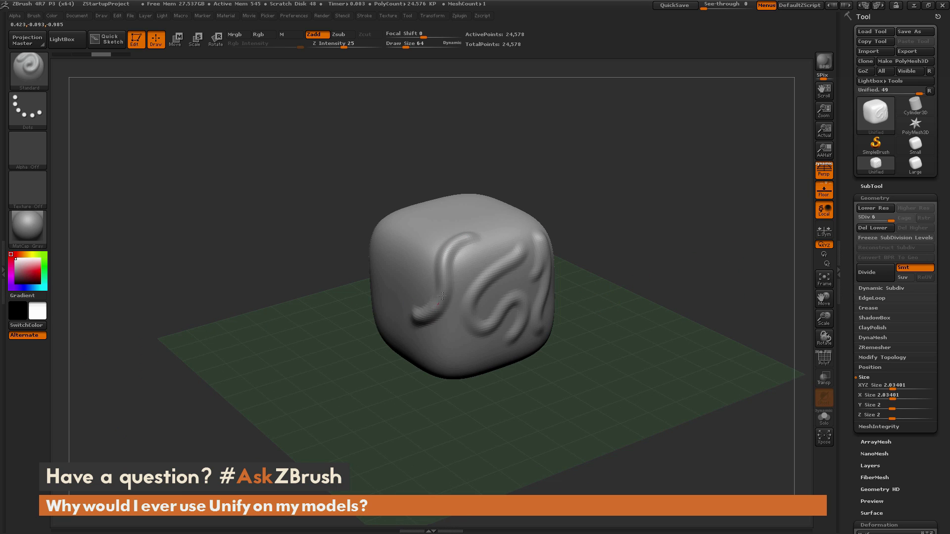
{"action": "mouse_move", "coordinate": [641, 219]}
{"action": "left_mouse_down"}
{"action": "mouse_move", "coordinate": [632, 207]}
{"action": "mouse_move", "coordinate": [663, 237]}
{"action": "mouse_move", "coordinate": [668, 265]}
{"action": "mouse_move", "coordinate": [649, 219]}
{"action": "left_mouse_up"}
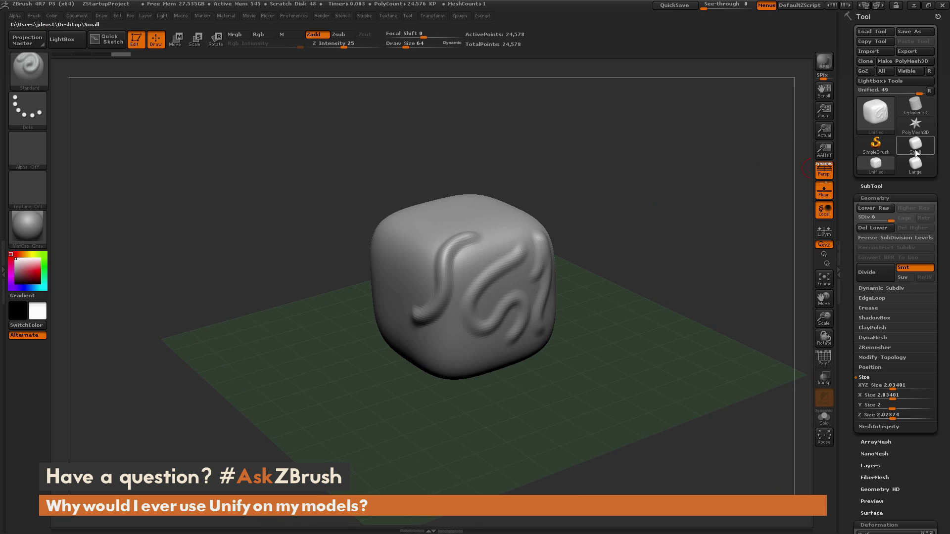
Step: Switch to the Small cube, frame it, and zoom out to show its tiny scale, then back in
{"action": "mouse_move", "coordinate": [914, 155]}
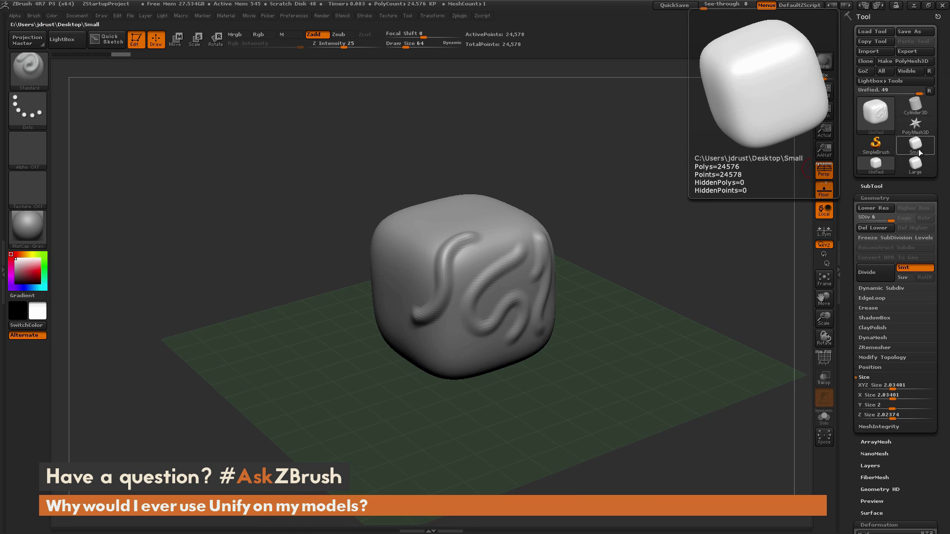
{"action": "left_click", "coordinate": [919, 151]}
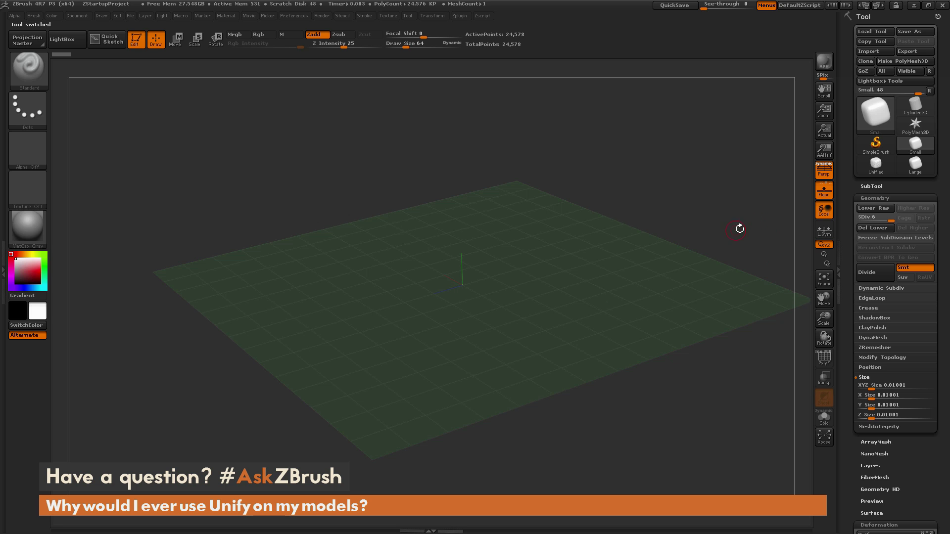
{"action": "left_click_drag", "start_coordinate": [745, 210], "coordinate": [700, 245]}
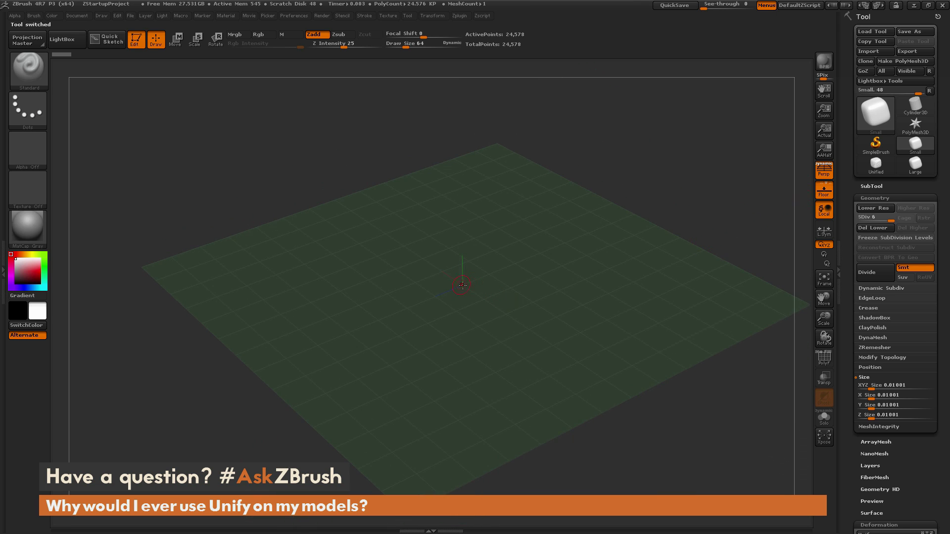
{"action": "left_click", "coordinate": [824, 279]}
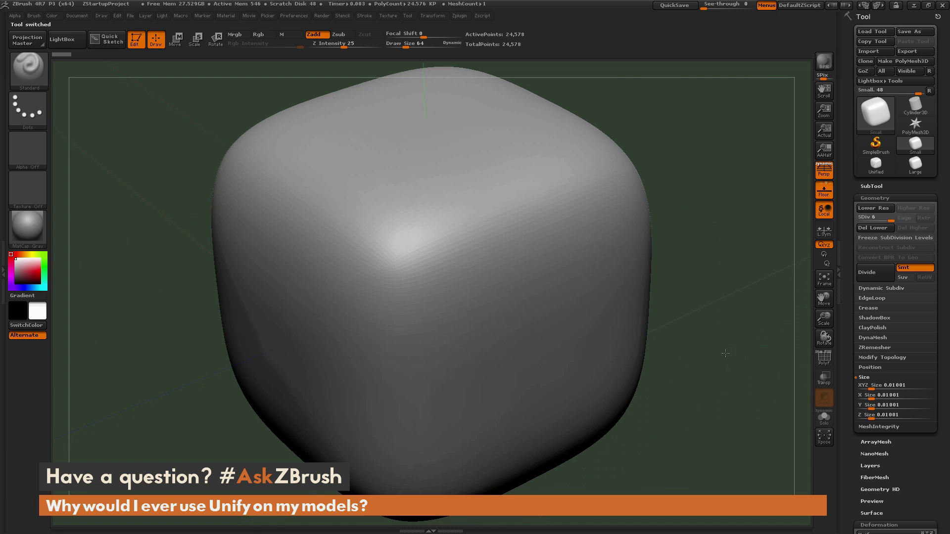
{"action": "left_click_drag", "start_coordinate": [723, 357], "coordinate": [713, 329], "text": "alt"}
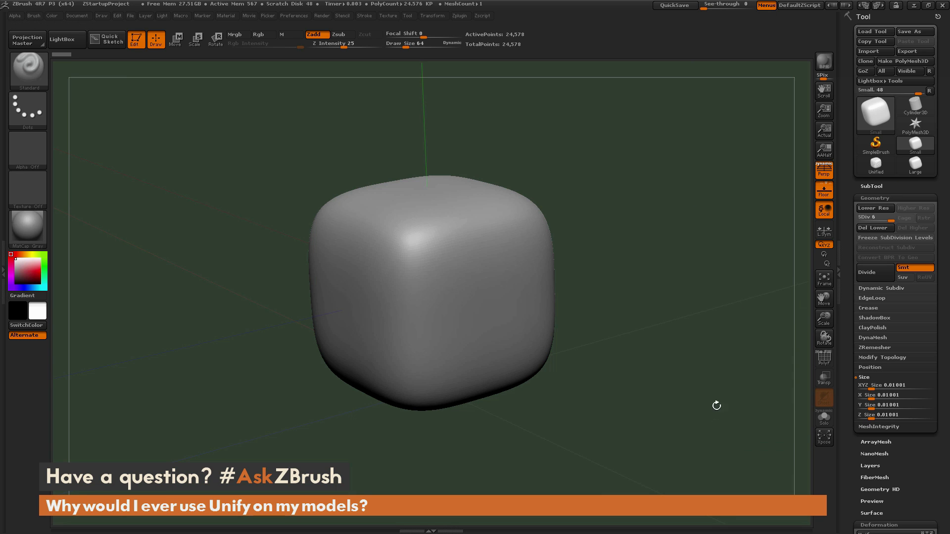
{"action": "left_click_drag", "start_coordinate": [641, 244], "coordinate": [490, 293]}
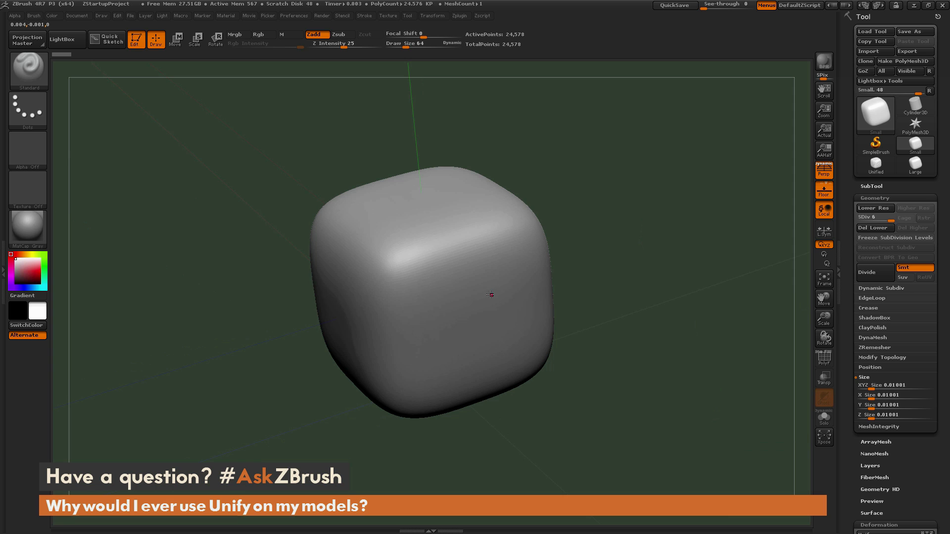
{"action": "left_click_drag", "start_coordinate": [644, 337], "coordinate": [552, 242], "text": "alt"}
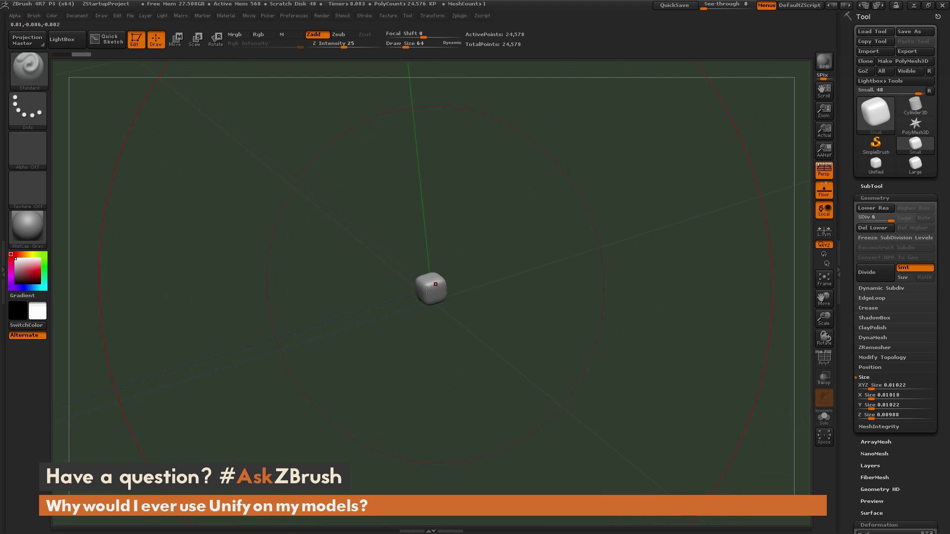
{"action": "left_click_drag", "start_coordinate": [531, 380], "coordinate": [523, 186]}
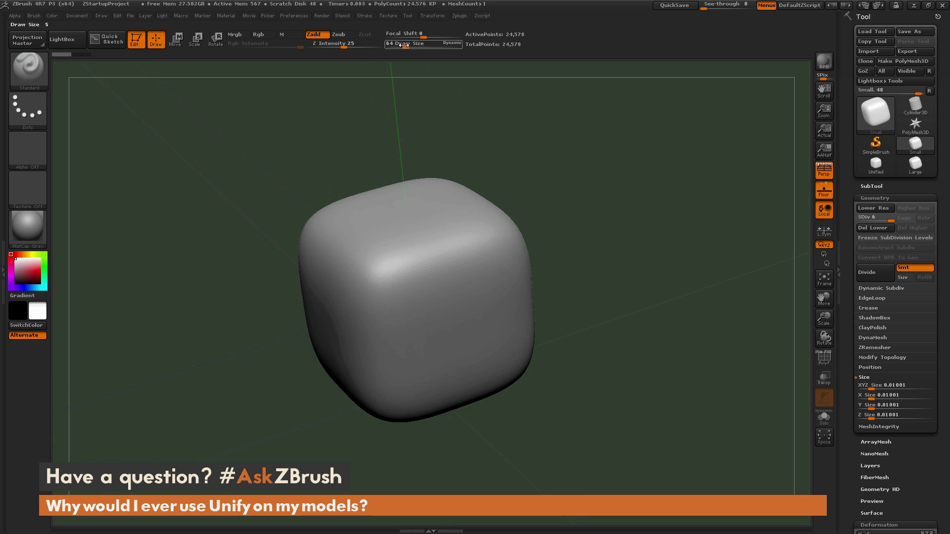
Step: Reduce the brush size, smooth away a test bulge, and sculpt a vertical raised stroke on the front
{"action": "mouse_move", "coordinate": [406, 44]}
{"action": "left_mouse_down"}
{"action": "mouse_move", "coordinate": [435, 45]}
{"action": "mouse_move", "coordinate": [389, 45]}
{"action": "left_mouse_up"}
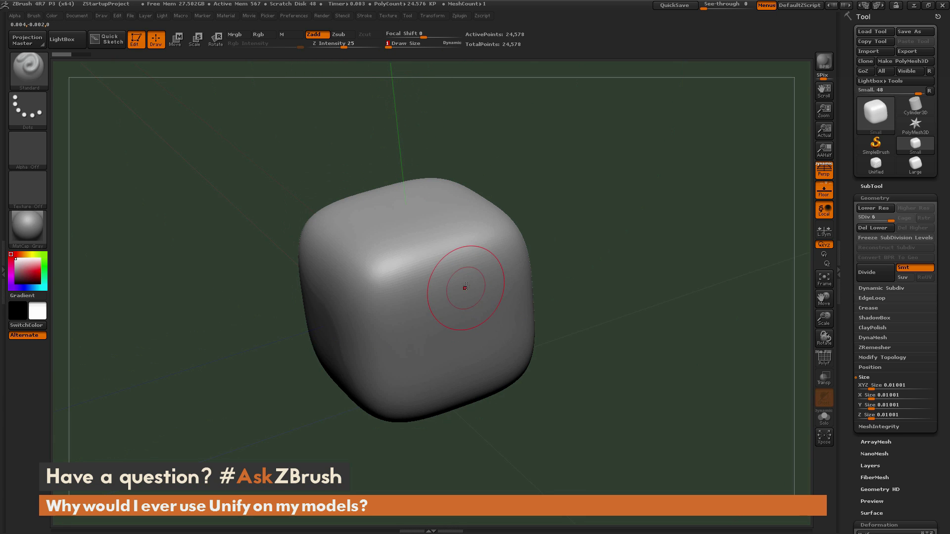
{"action": "left_click_drag", "start_coordinate": [467, 244], "coordinate": [465, 321]}
{"action": "key", "text": "ctrl"}
{"action": "mouse_move", "coordinate": [507, 268]}
{"action": "left_mouse_down", "text": "shift"}
{"action": "mouse_move", "coordinate": [477, 286]}
{"action": "mouse_move", "coordinate": [492, 244]}
{"action": "left_mouse_up", "text": "shift"}
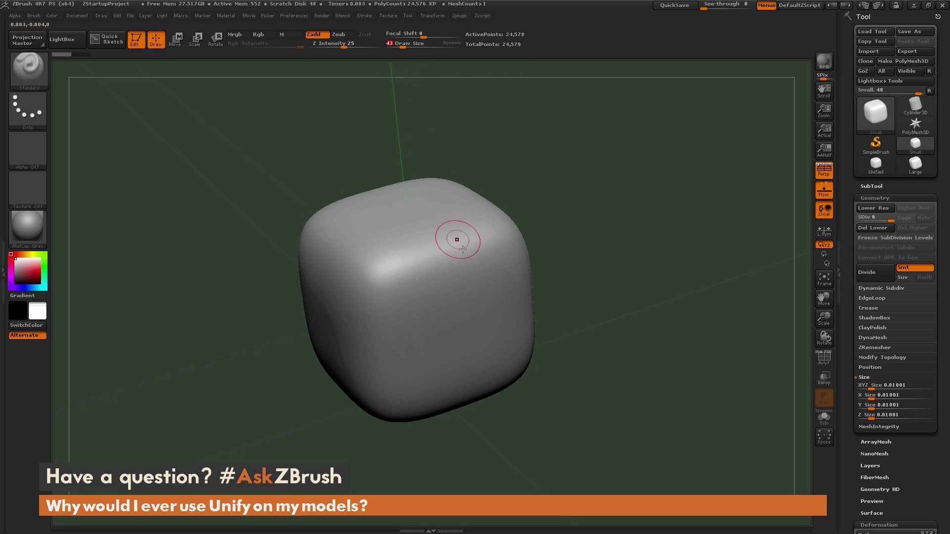
{"action": "left_click_drag", "start_coordinate": [456, 240], "coordinate": [458, 293]}
Step: Zoom out and orbit the Small cube to inspect the sculpted crease
{"action": "mouse_move", "coordinate": [608, 277]}
{"action": "left_mouse_down", "text": "alt"}
{"action": "mouse_move", "coordinate": [610, 244]}
{"action": "mouse_move", "coordinate": [569, 223]}
{"action": "mouse_move", "coordinate": [507, 212]}
{"action": "left_mouse_up", "text": "alt"}
{"action": "left_click_drag", "start_coordinate": [566, 233], "coordinate": [437, 221]}
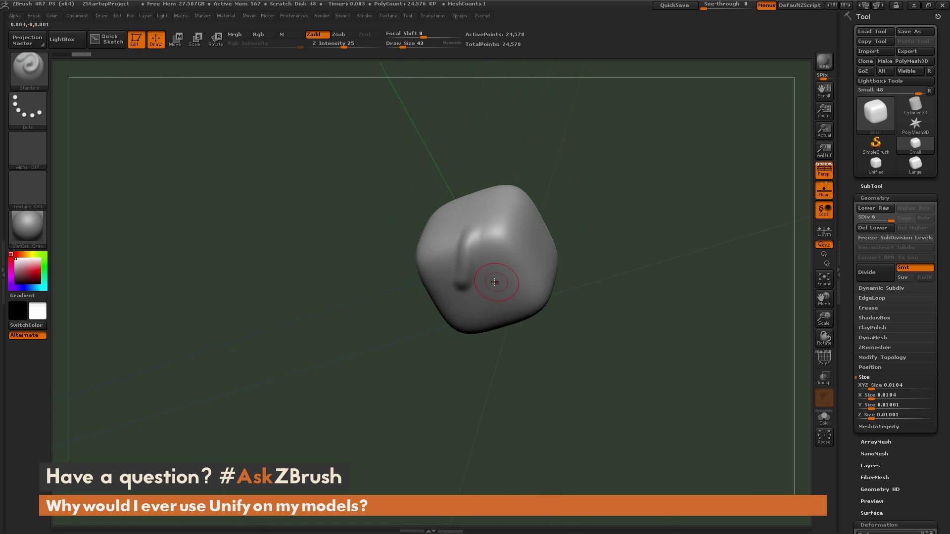
{"action": "left_click_drag", "start_coordinate": [581, 208], "coordinate": [530, 247]}
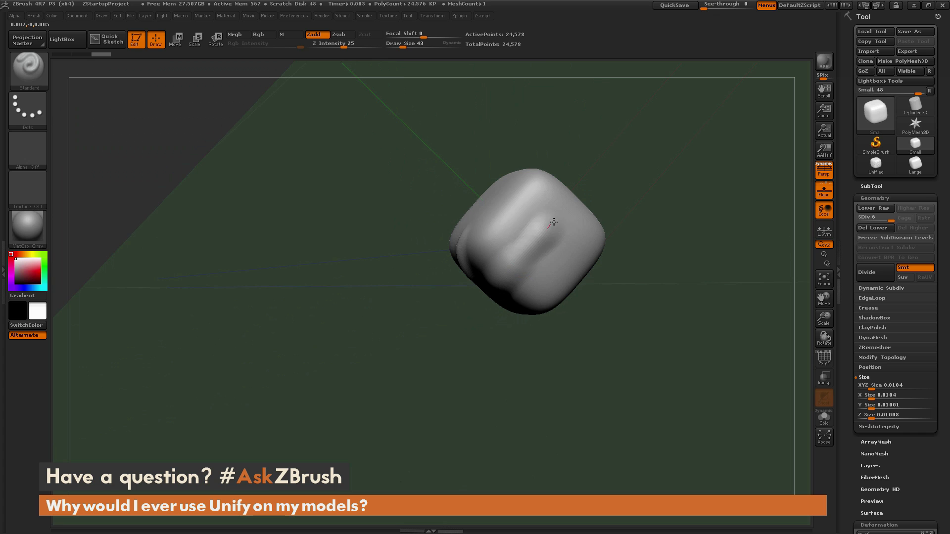
{"action": "mouse_move", "coordinate": [632, 227]}
{"action": "left_mouse_down"}
{"action": "mouse_move", "coordinate": [658, 208]}
{"action": "mouse_move", "coordinate": [654, 219]}
{"action": "left_mouse_up"}
{"action": "mouse_move", "coordinate": [530, 134]}
{"action": "left_mouse_down"}
{"action": "mouse_move", "coordinate": [575, 268]}
{"action": "mouse_move", "coordinate": [604, 236]}
{"action": "mouse_move", "coordinate": [596, 263]}
{"action": "mouse_move", "coordinate": [598, 250]}
{"action": "mouse_move", "coordinate": [552, 212]}
{"action": "left_mouse_up"}
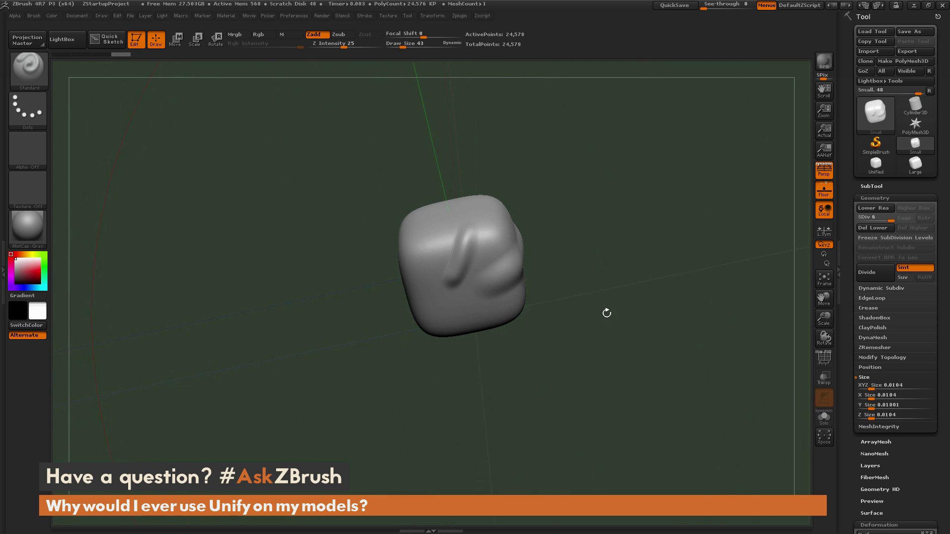
Step: Switch to the Large cube, frame it, and sculpt an S-shaped stroke at Draw Size 1000
{"action": "left_click", "coordinate": [916, 170]}
{"action": "left_click", "coordinate": [822, 287]}
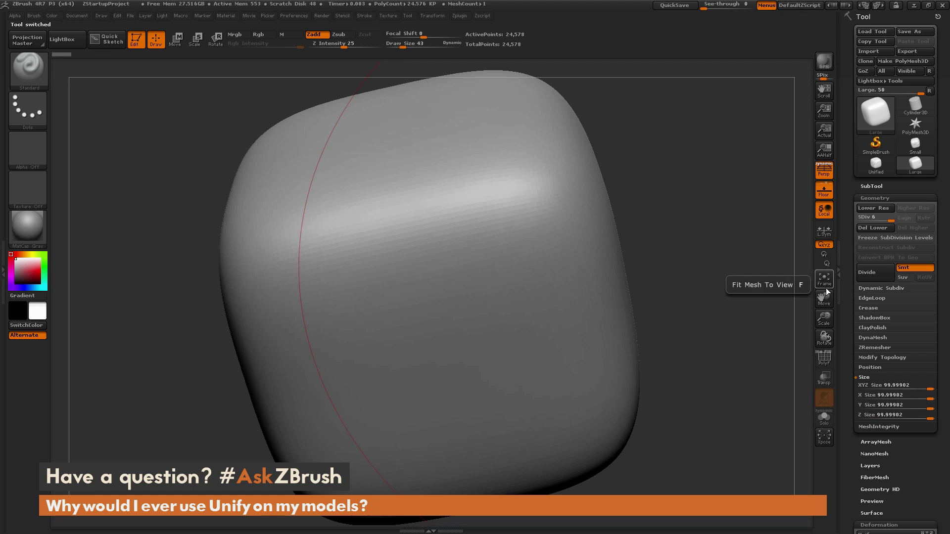
{"action": "left_click_drag", "start_coordinate": [699, 335], "coordinate": [664, 266]}
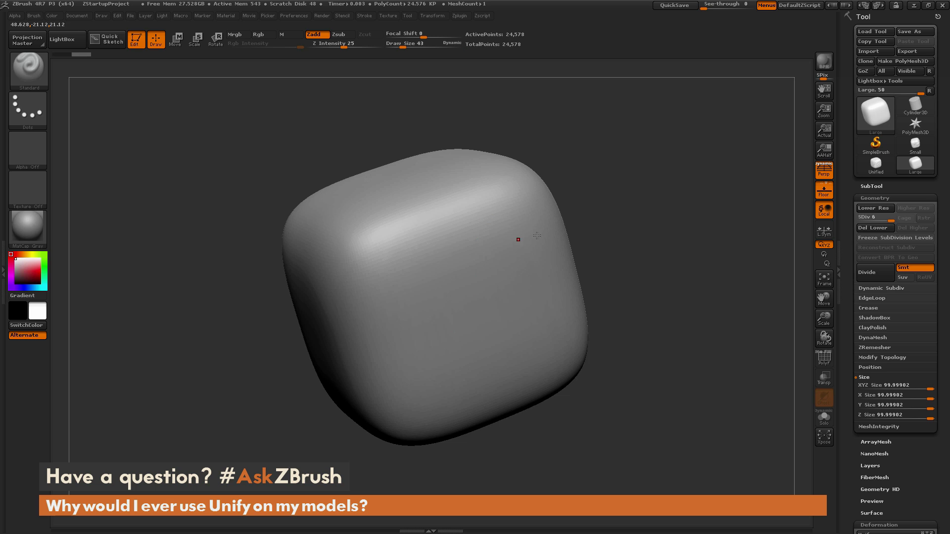
{"action": "mouse_move", "coordinate": [663, 238]}
{"action": "left_mouse_down"}
{"action": "mouse_move", "coordinate": [643, 212]}
{"action": "mouse_move", "coordinate": [660, 237]}
{"action": "left_mouse_up"}
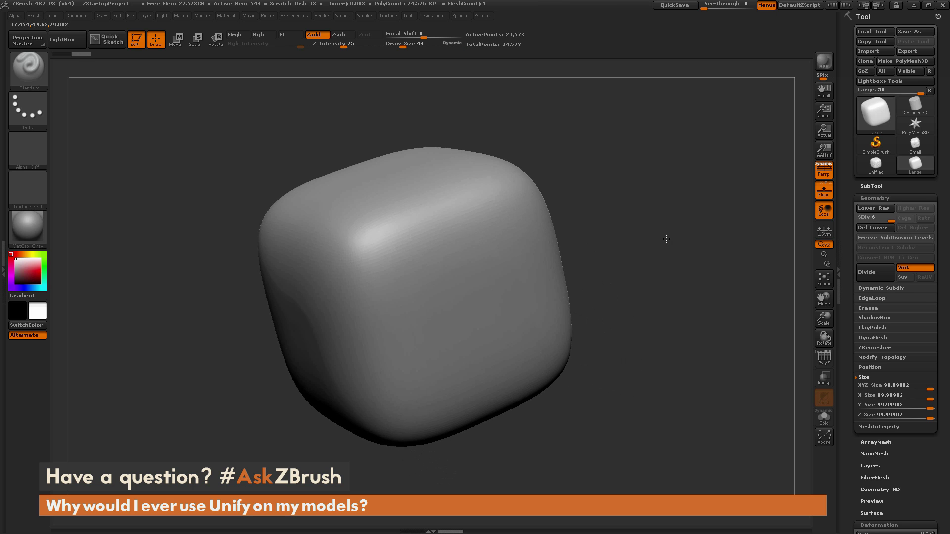
{"action": "left_click_drag", "start_coordinate": [667, 239], "coordinate": [666, 238]}
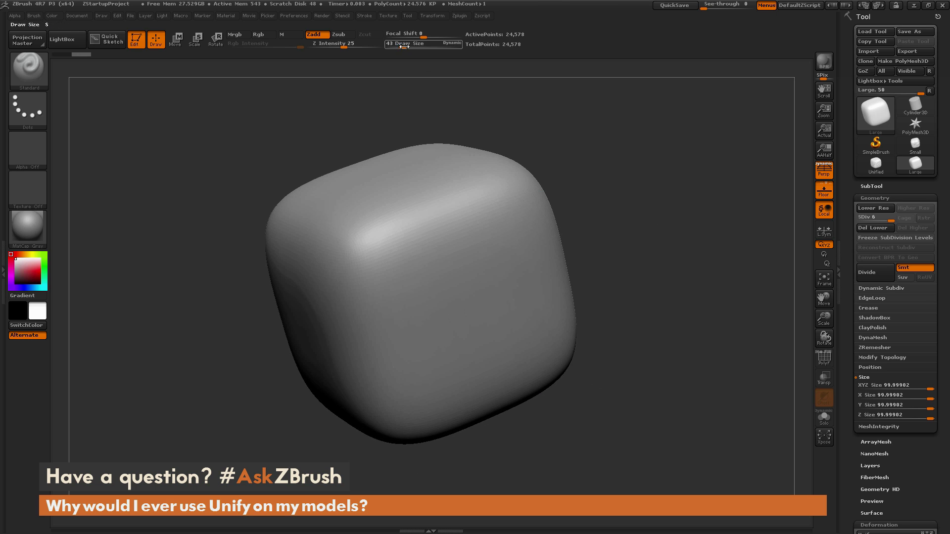
{"action": "left_click_drag", "start_coordinate": [403, 45], "coordinate": [461, 46]}
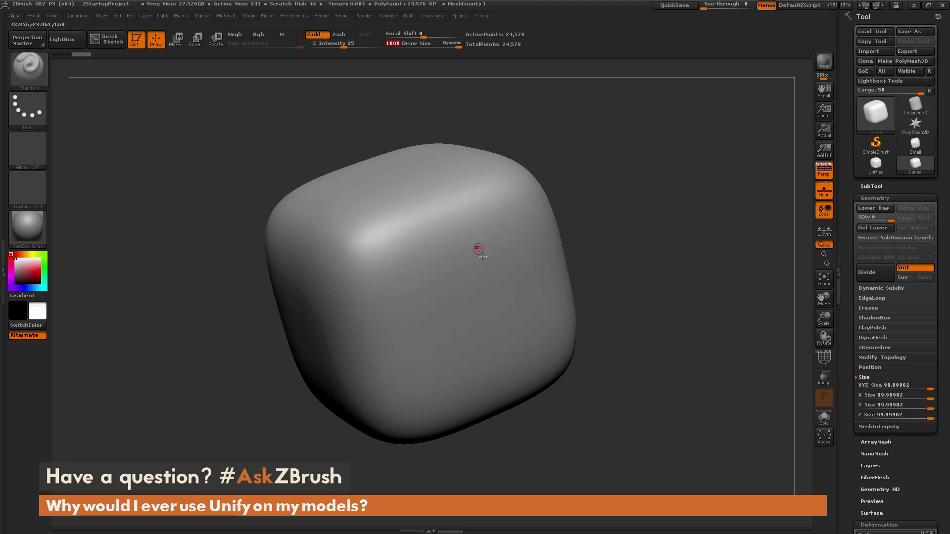
{"action": "mouse_move", "coordinate": [490, 224]}
{"action": "left_mouse_down"}
{"action": "mouse_move", "coordinate": [455, 282]}
{"action": "mouse_move", "coordinate": [453, 321]}
{"action": "mouse_move", "coordinate": [476, 347]}
{"action": "mouse_move", "coordinate": [480, 369]}
{"action": "left_mouse_up"}
{"action": "left_click_drag", "start_coordinate": [458, 310], "coordinate": [492, 218]}
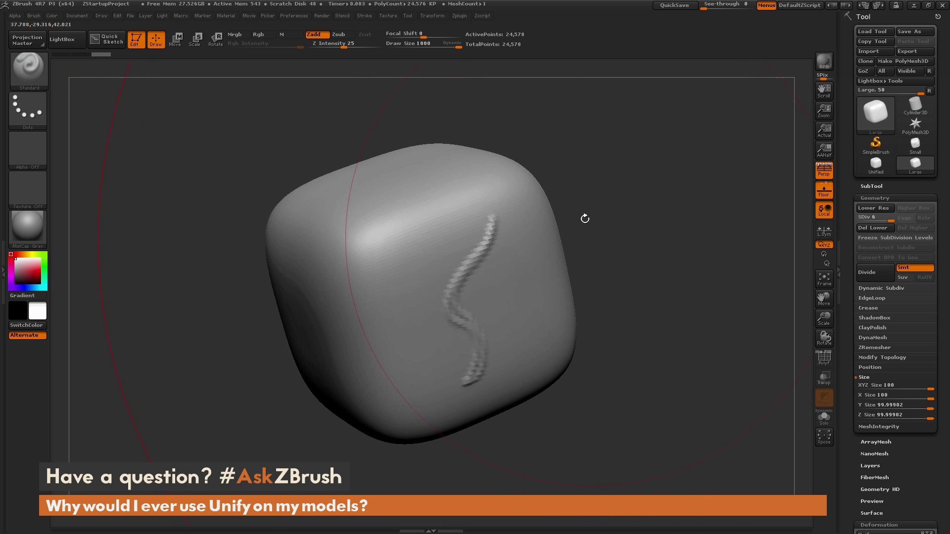
Step: Lower Draw Size to 80, sculpt a long groove down the front, and orbit to compare strokes
{"action": "left_click_drag", "start_coordinate": [458, 47], "coordinate": [423, 48]}
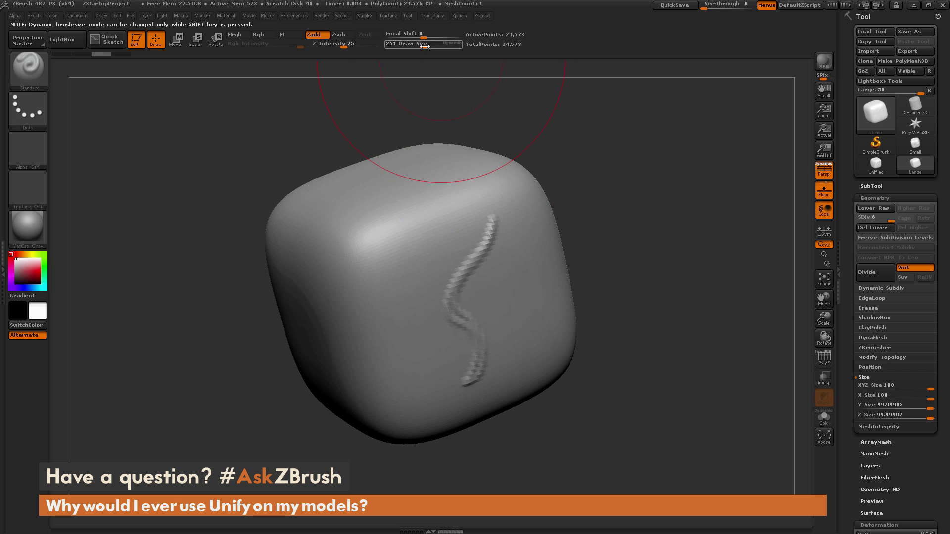
{"action": "left_click_drag", "start_coordinate": [423, 45], "coordinate": [408, 46]}
{"action": "mouse_move", "coordinate": [398, 259]}
{"action": "left_mouse_down"}
{"action": "mouse_move", "coordinate": [408, 332]}
{"action": "mouse_move", "coordinate": [400, 266]}
{"action": "left_mouse_up"}
{"action": "left_click_drag", "start_coordinate": [699, 250], "coordinate": [602, 192]}
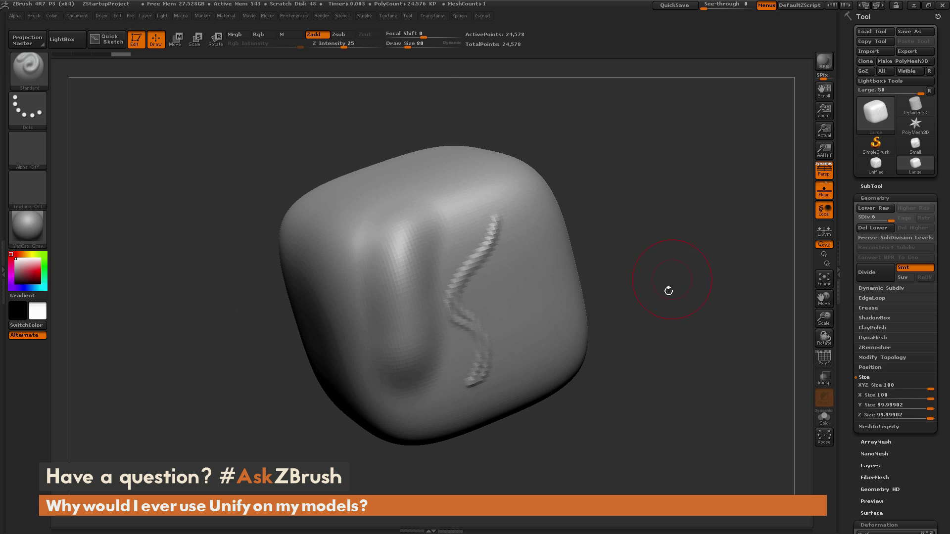
{"action": "left_click_drag", "start_coordinate": [678, 310], "coordinate": [649, 333]}
{"action": "mouse_move", "coordinate": [647, 293]}
{"action": "left_mouse_down"}
{"action": "mouse_move", "coordinate": [641, 285]}
{"action": "mouse_move", "coordinate": [649, 297]}
{"action": "mouse_move", "coordinate": [635, 295]}
{"action": "mouse_move", "coordinate": [655, 307]}
{"action": "left_mouse_up"}
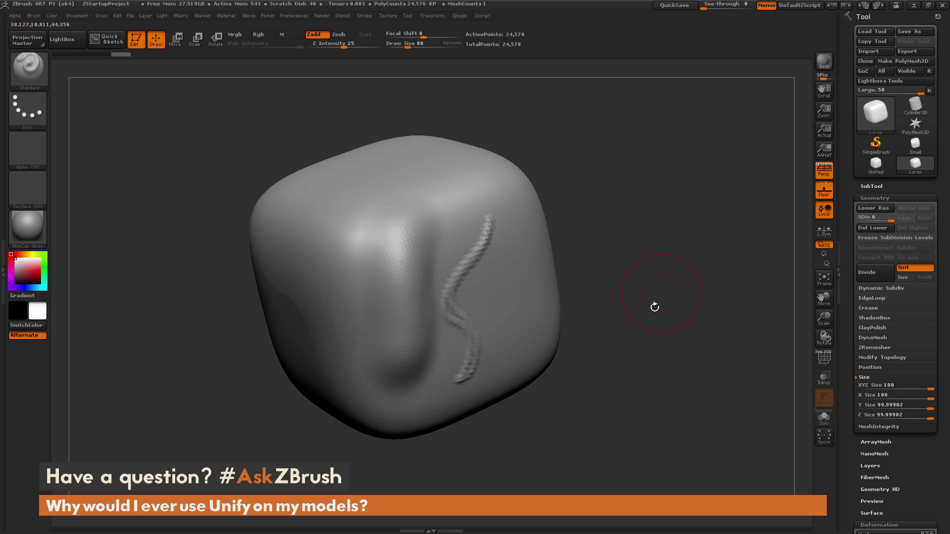
Step: Switch to the Small cube, frame it, and DynaMesh it at resolution 512, answering the prompt
{"action": "left_click", "coordinate": [915, 143]}
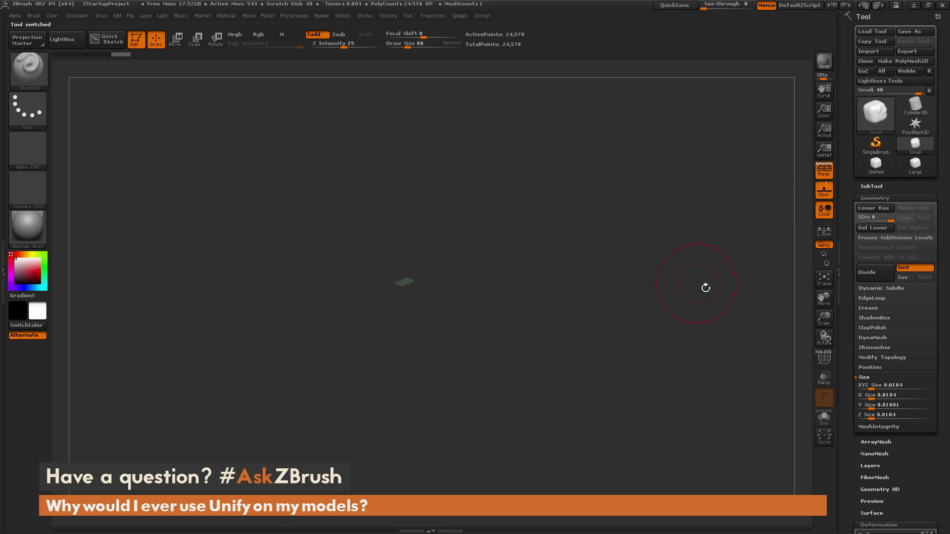
{"action": "left_click", "coordinate": [824, 278]}
{"action": "left_click_drag", "start_coordinate": [723, 371], "coordinate": [743, 259]}
{"action": "left_click", "coordinate": [872, 338]}
{"action": "left_click", "coordinate": [877, 368]}
{"action": "type", "text": "512"}
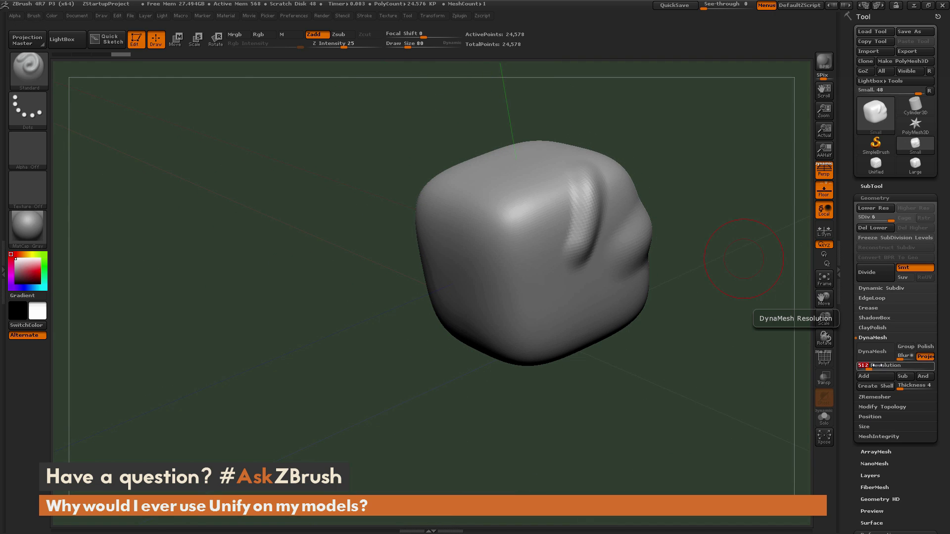
{"action": "left_click", "coordinate": [884, 355]}
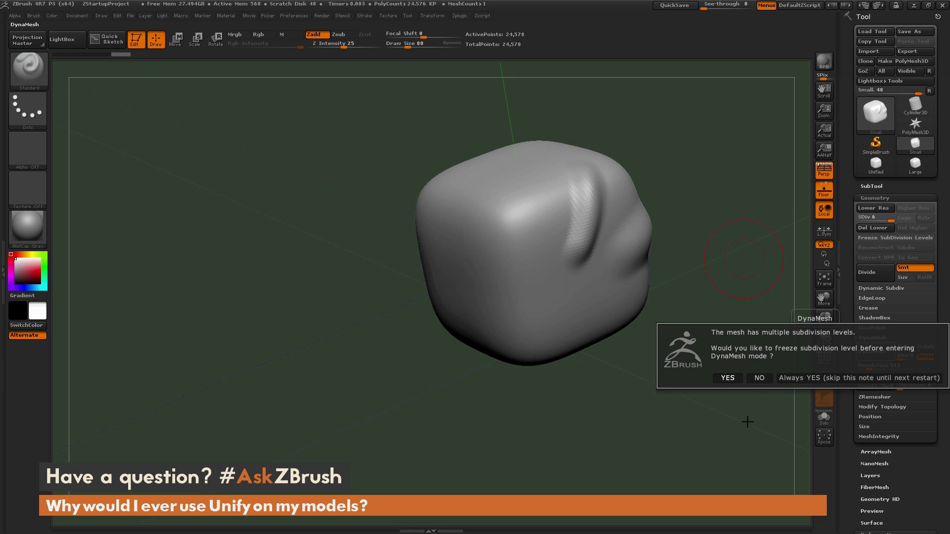
{"action": "left_click", "coordinate": [760, 379]}
{"action": "mouse_move", "coordinate": [707, 392]}
{"action": "left_mouse_down"}
{"action": "mouse_move", "coordinate": [713, 366]}
{"action": "mouse_move", "coordinate": [703, 416]}
{"action": "mouse_move", "coordinate": [713, 371]}
{"action": "mouse_move", "coordinate": [709, 392]}
{"action": "mouse_move", "coordinate": [780, 341]}
{"action": "left_mouse_up"}
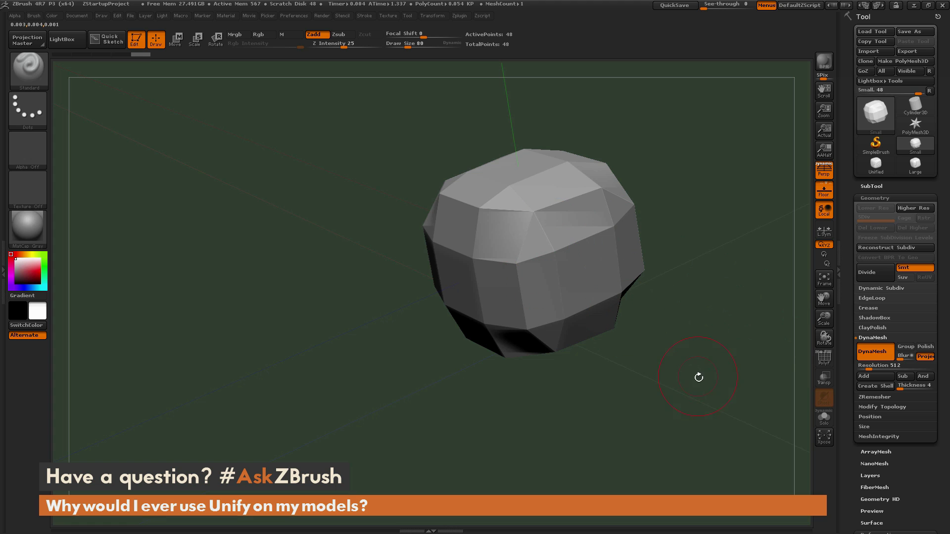
{"action": "left_click_drag", "start_coordinate": [710, 400], "coordinate": [665, 333], "text": "alt"}
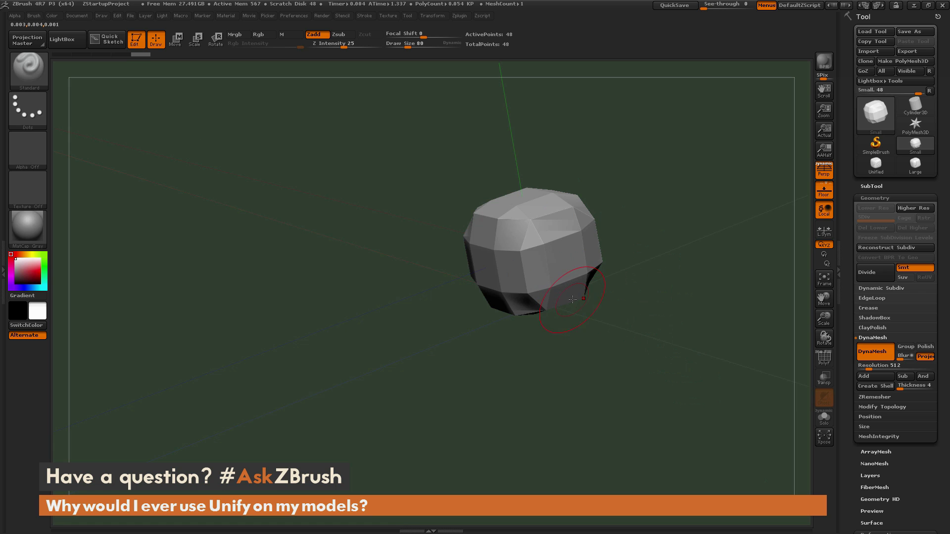
Step: Select the Unified cube, frame it, and DynaMesh it at resolution 512, declining the freeze prompt
{"action": "left_click", "coordinate": [880, 167]}
{"action": "left_click", "coordinate": [824, 280]}
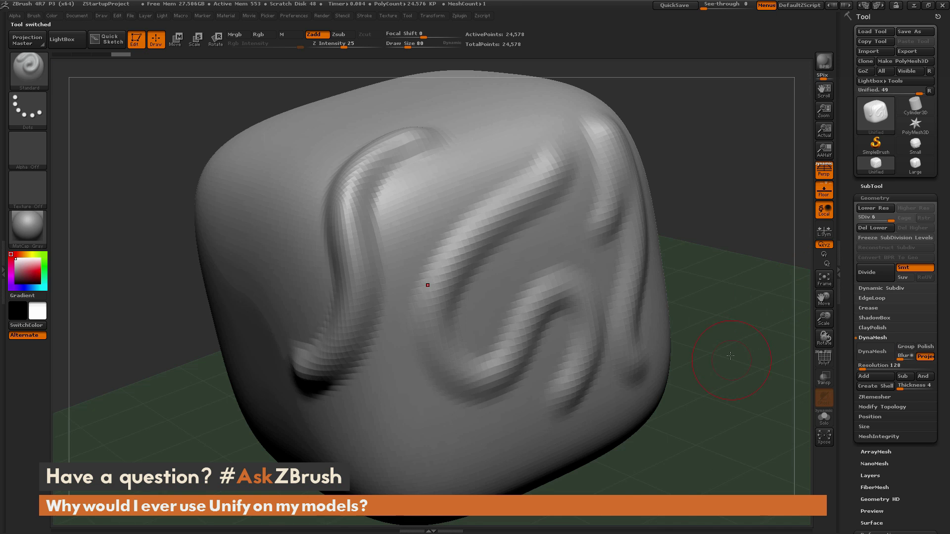
{"action": "left_click", "coordinate": [824, 280]}
{"action": "left_click_drag", "start_coordinate": [870, 365], "coordinate": [893, 366]}
{"action": "left_click", "coordinate": [870, 350]}
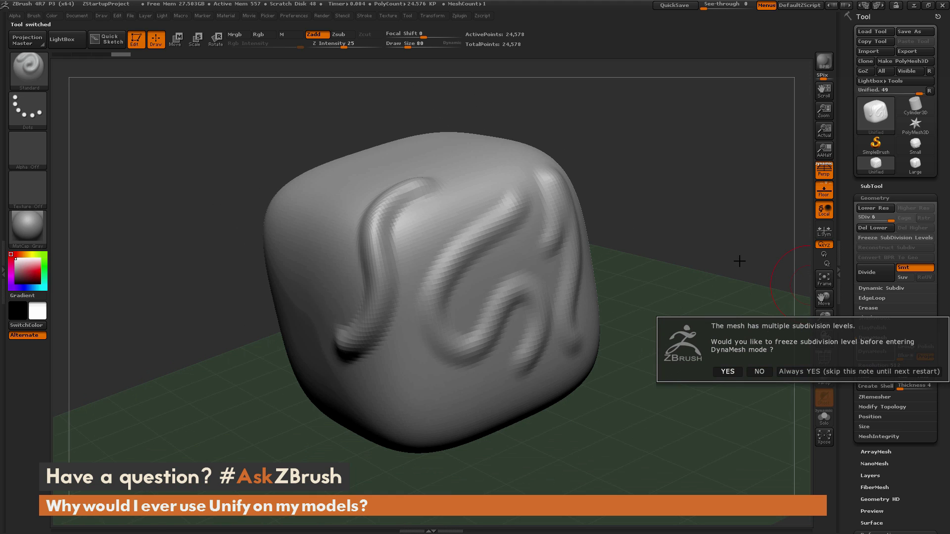
{"action": "left_click", "coordinate": [756, 364]}
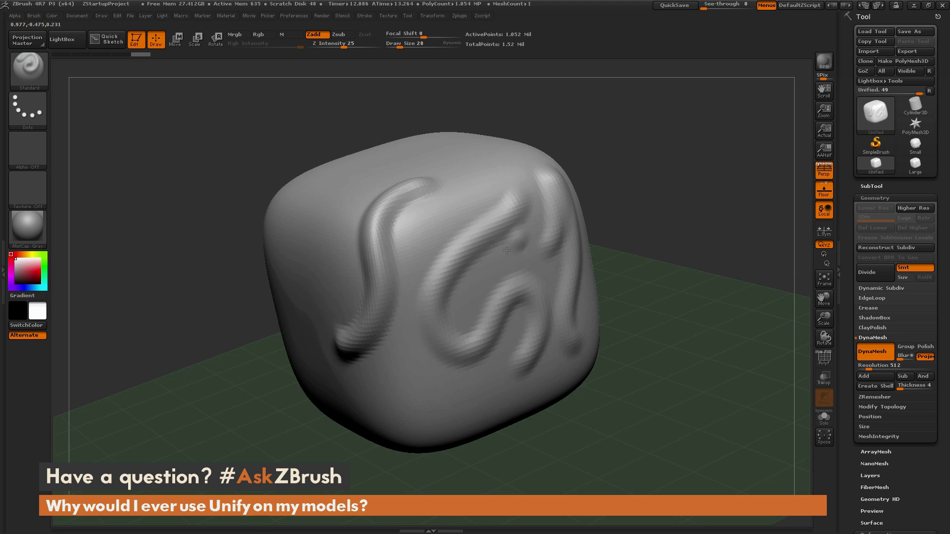
Step: Sculpt a new stroke down the cube's face, then rotate and zoom out to view it
{"action": "left_click_drag", "start_coordinate": [515, 233], "coordinate": [418, 400]}
{"action": "left_click_drag", "start_coordinate": [666, 239], "coordinate": [522, 65]}
{"action": "mouse_move", "coordinate": [691, 250]}
{"action": "left_mouse_down"}
{"action": "mouse_move", "coordinate": [707, 153]}
{"action": "mouse_move", "coordinate": [697, 283]}
{"action": "mouse_move", "coordinate": [609, 270]}
{"action": "mouse_move", "coordinate": [678, 257]}
{"action": "mouse_move", "coordinate": [700, 266]}
{"action": "left_mouse_up"}
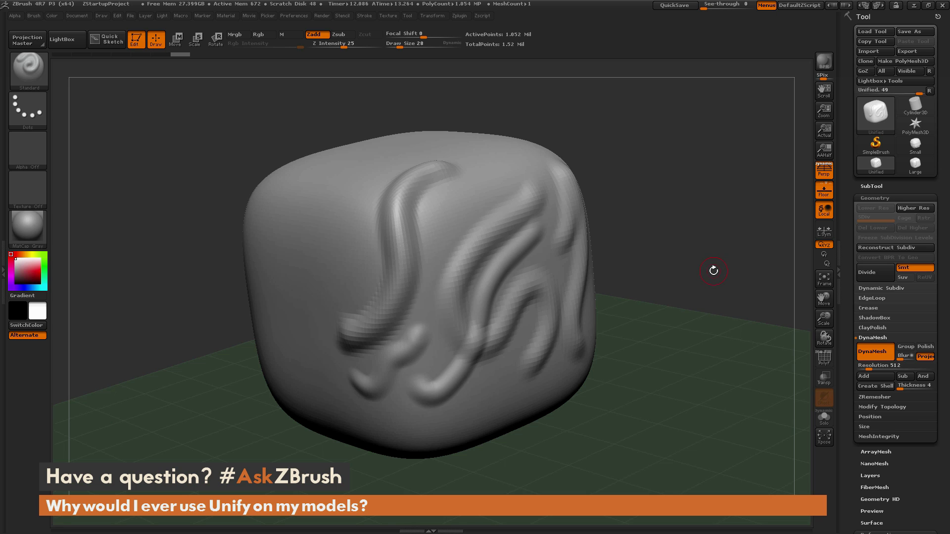
{"action": "left_click_drag", "start_coordinate": [729, 281], "coordinate": [683, 201], "text": "alt"}
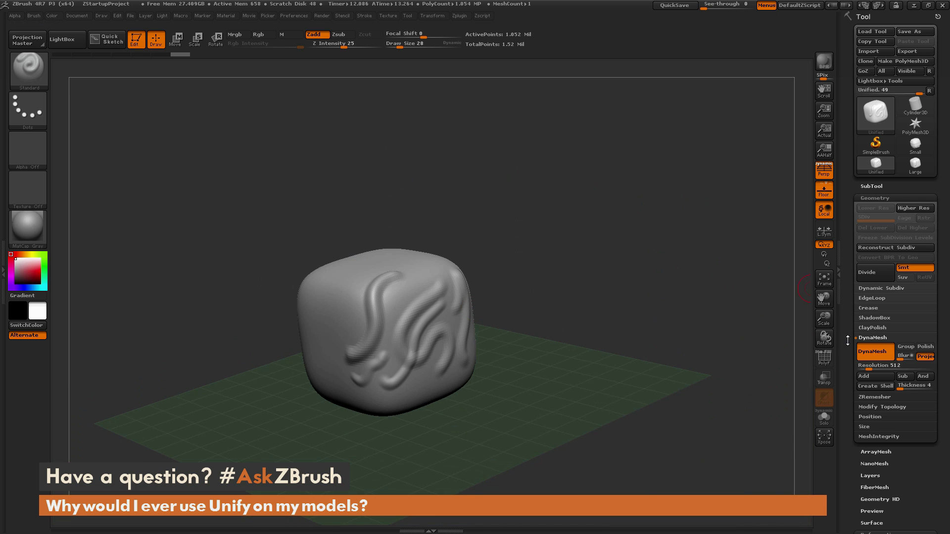
Step: Show the Tool > Deformation subpalette with the Unify button, then orbit the cube slightly
{"action": "left_click", "coordinate": [879, 533]}
{"action": "left_click_drag", "start_coordinate": [879, 533], "coordinate": [880, 293]}
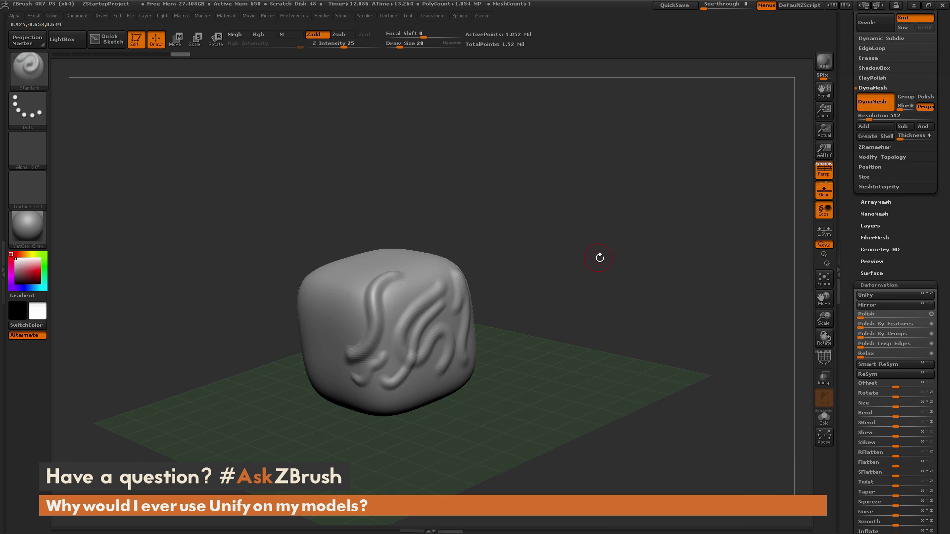
{"action": "left_click_drag", "start_coordinate": [587, 262], "coordinate": [629, 259]}
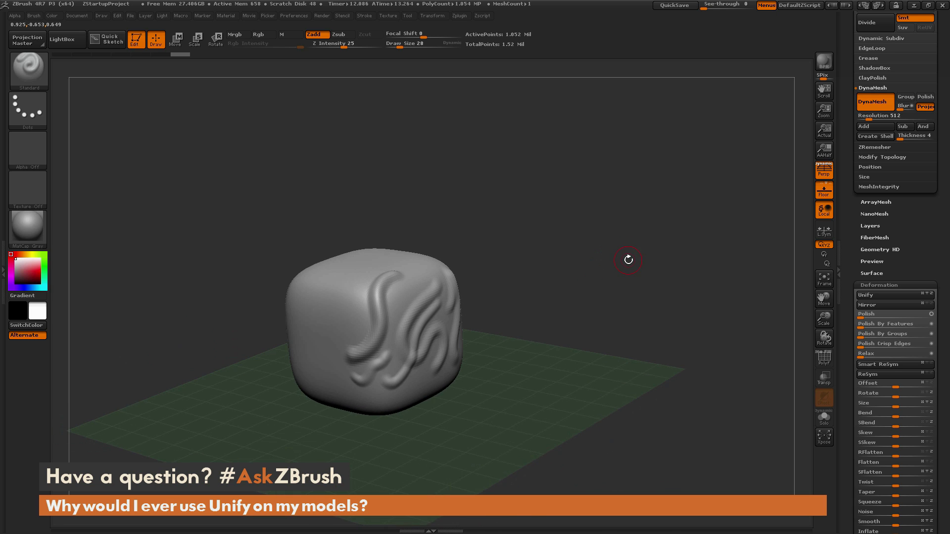